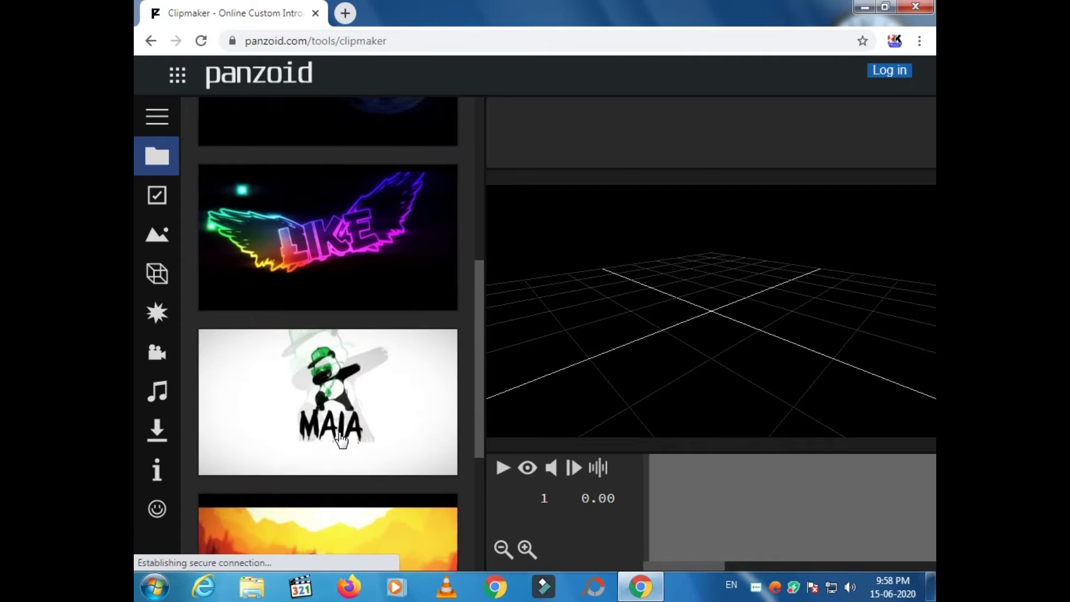
- Open the full gallery of community creations from the end of the project template list
scroll(341, 440, "down", 5)
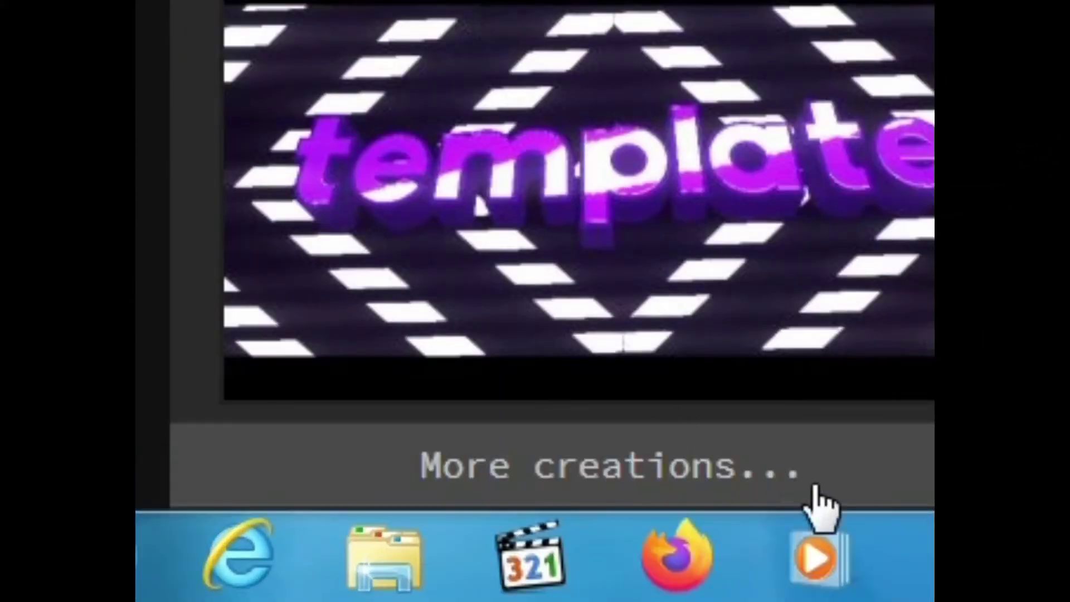
left_click(802, 491)
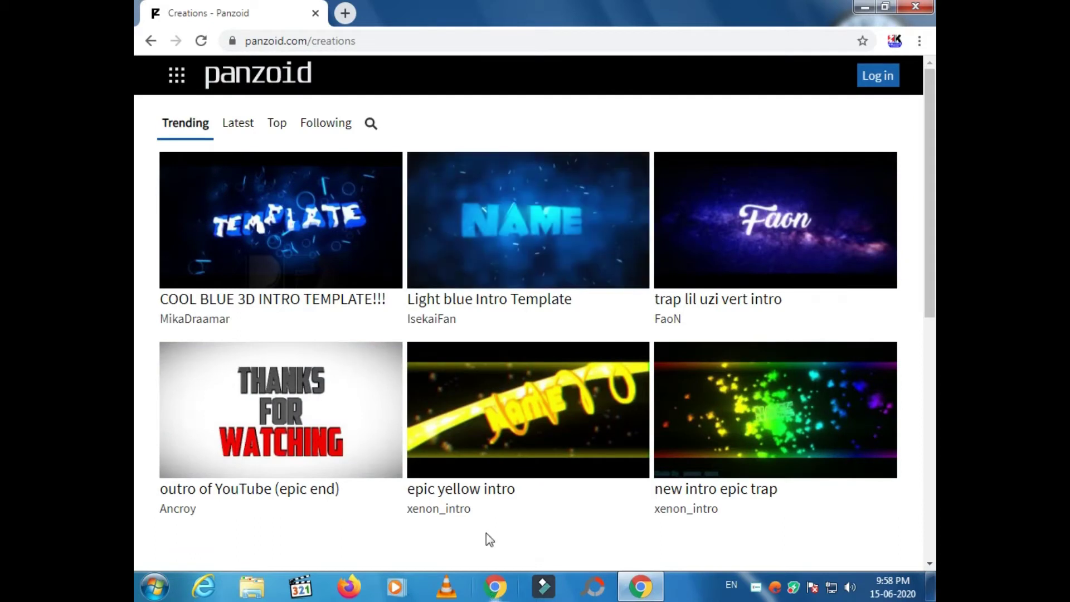
- Find the "Colour changing intro" template among the trending creations and open it in Clipmaker
scroll(663, 319, "down", 4)
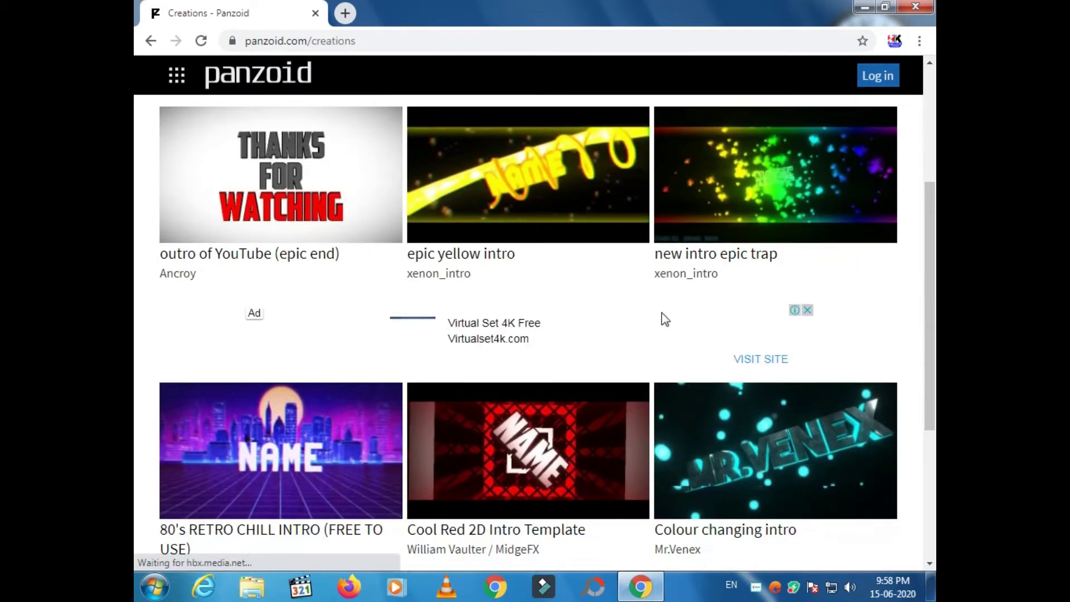
scroll(661, 318, "down", 1)
scroll(530, 318, "down", 3)
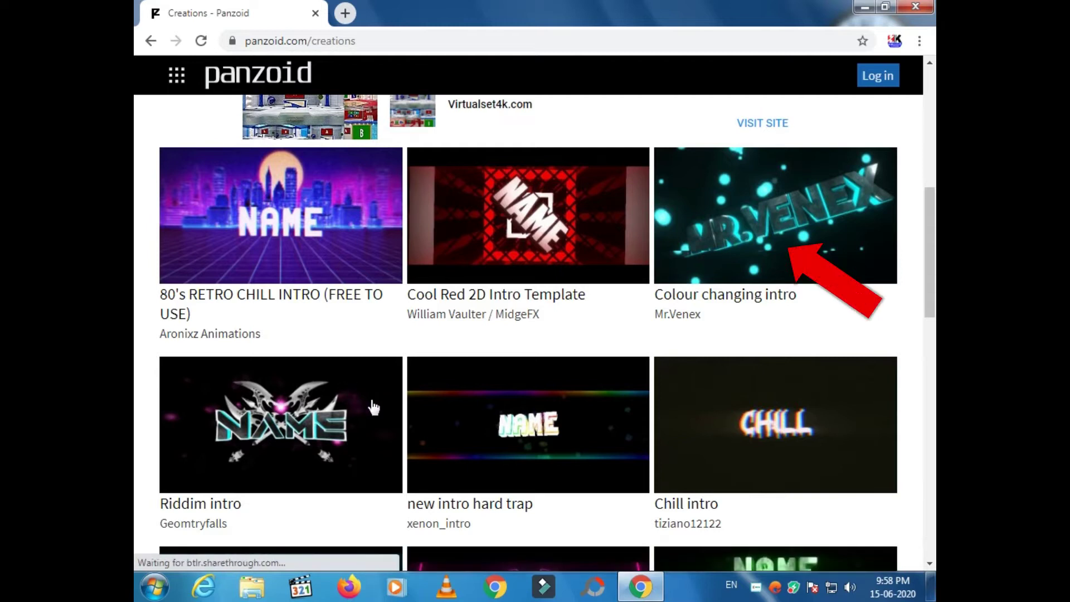
scroll(384, 406, "up", 1)
scroll(384, 408, "up", 1)
scroll(386, 456, "down", 3)
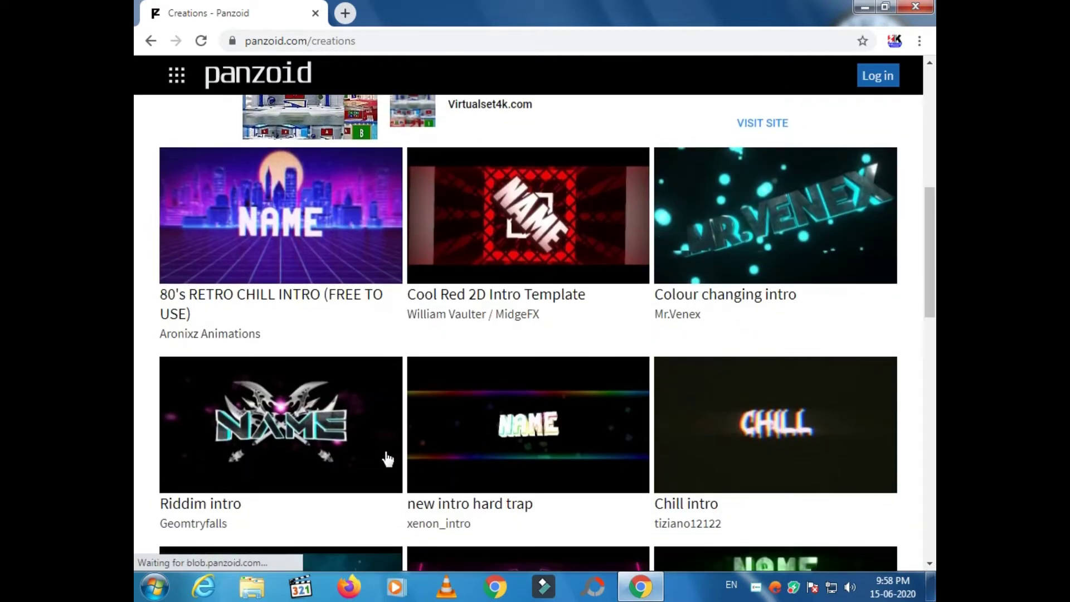
scroll(388, 458, "down", 3)
scroll(375, 466, "up", 4)
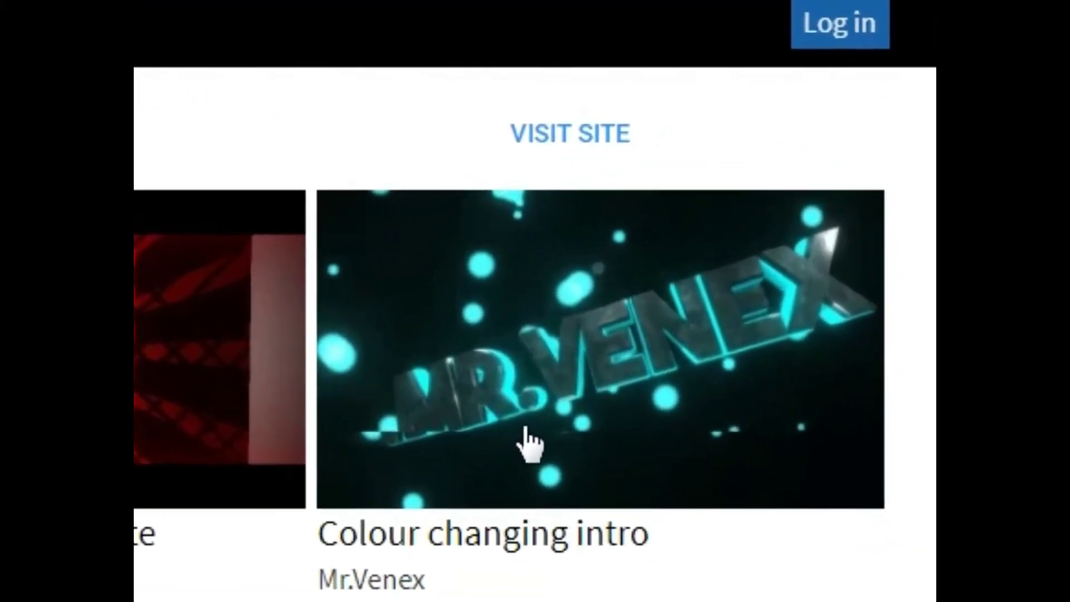
left_click(526, 432)
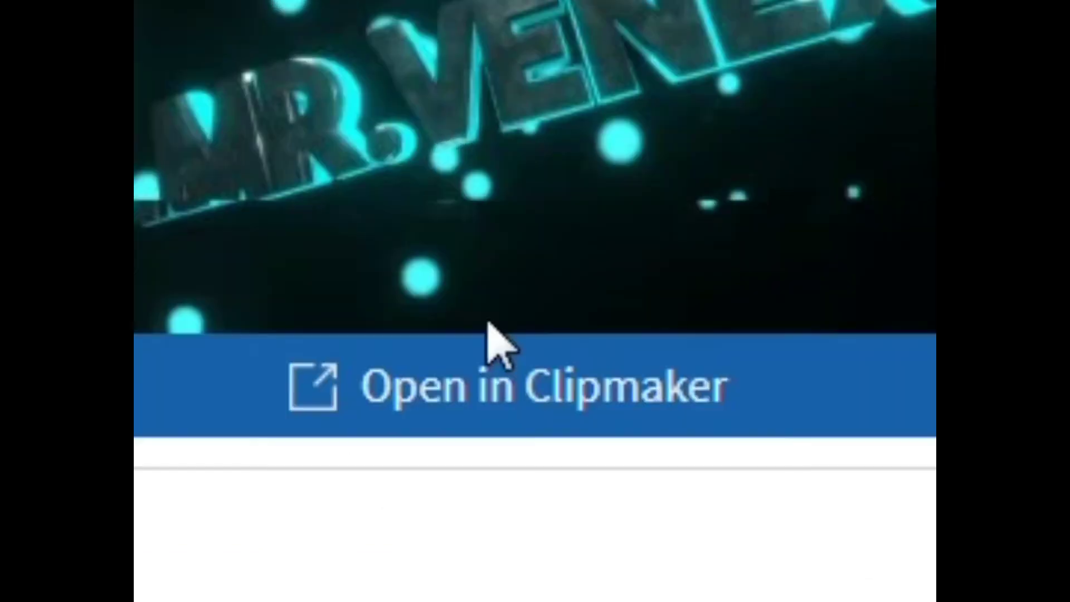
left_click(549, 409)
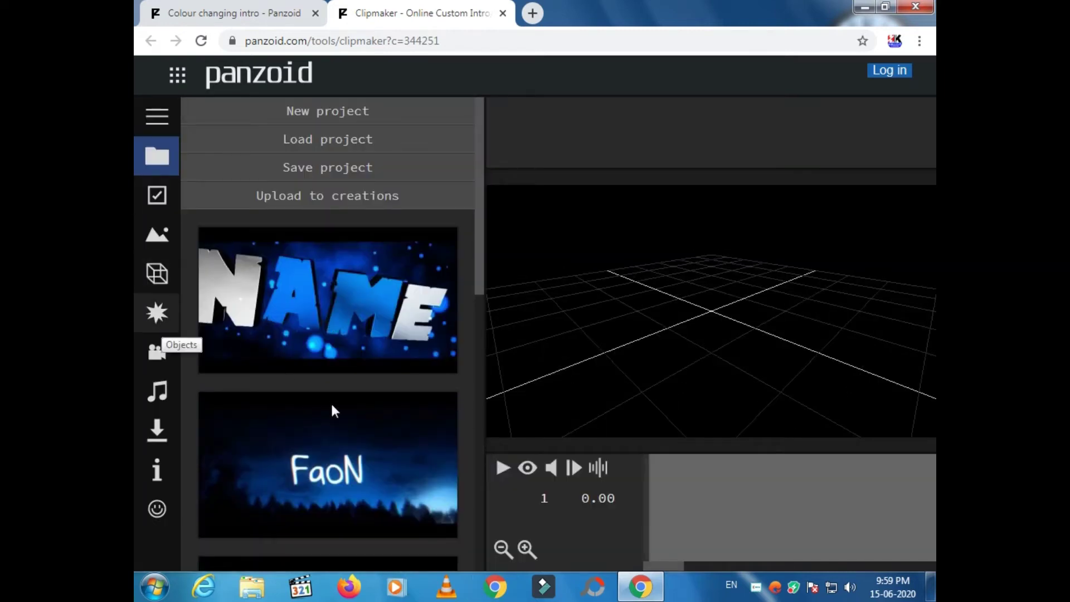
- Play the loaded intro template to preview its animation, pausing after about 6 seconds
left_click(503, 468)
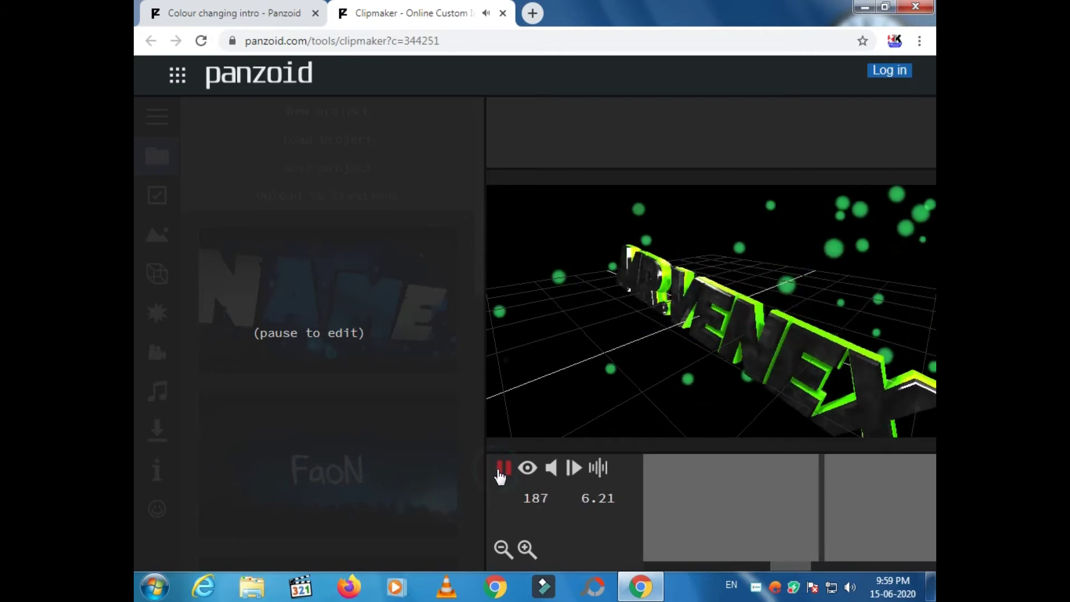
left_click(501, 470)
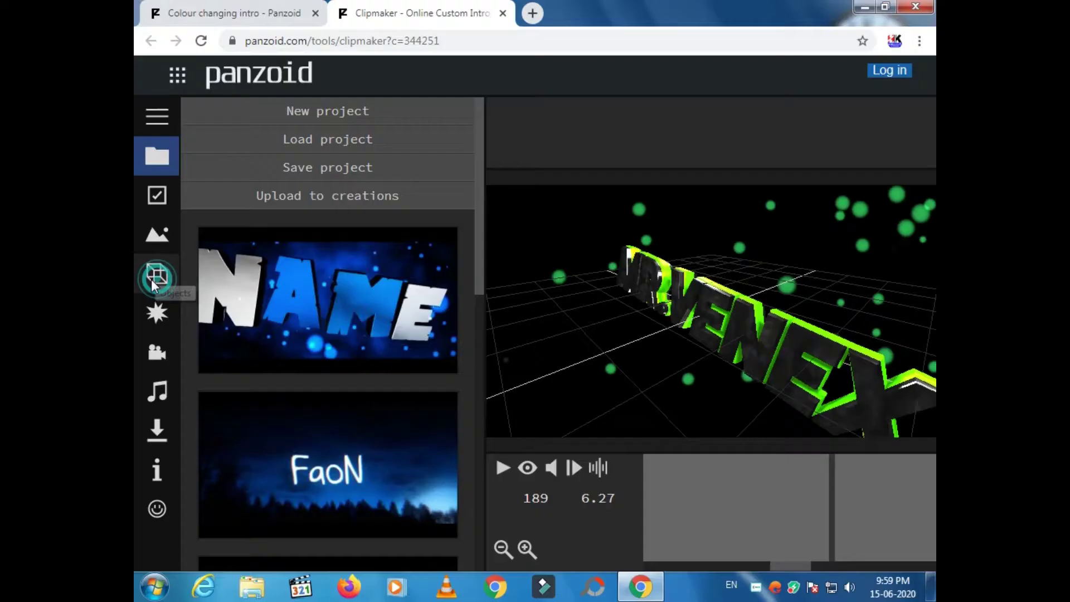
- Replace the wording of the first 3D text object in the Text group with "HK TUTORIALS"
left_click(229, 336)
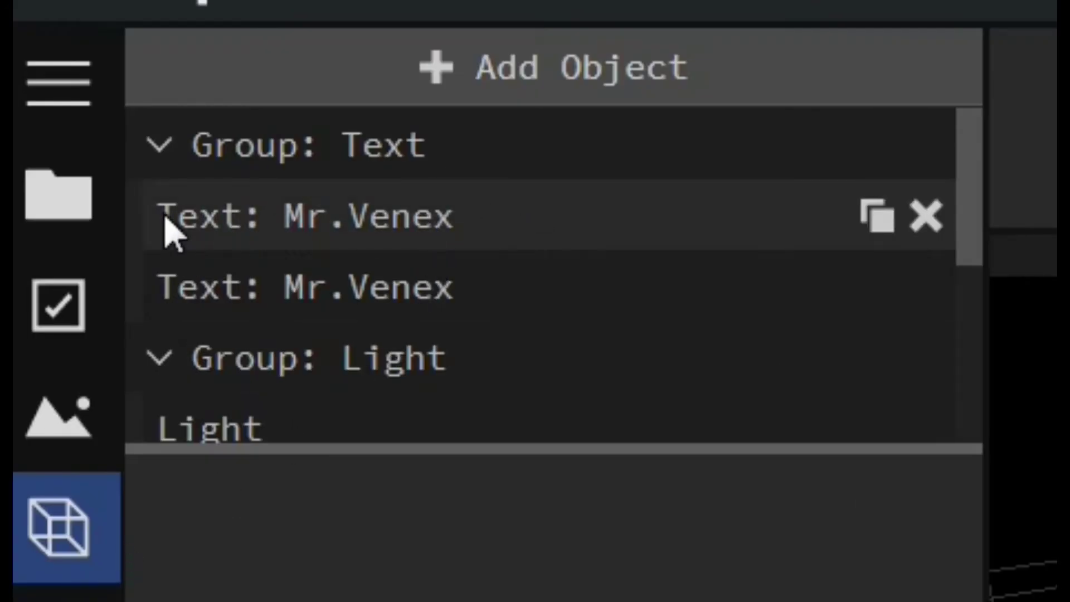
left_click(370, 215)
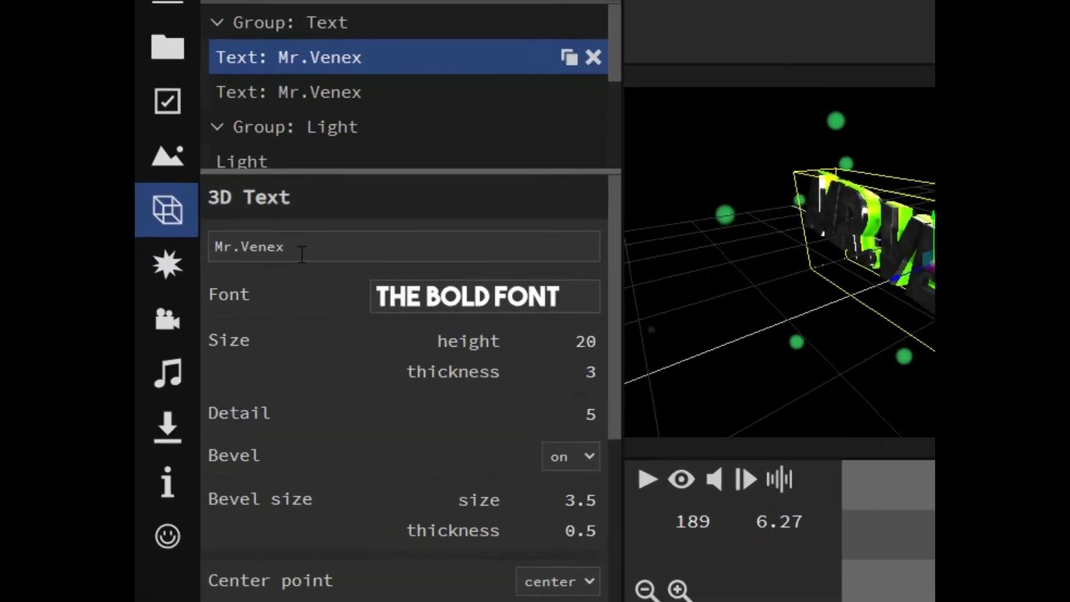
left_click_drag(255, 300, 180, 298)
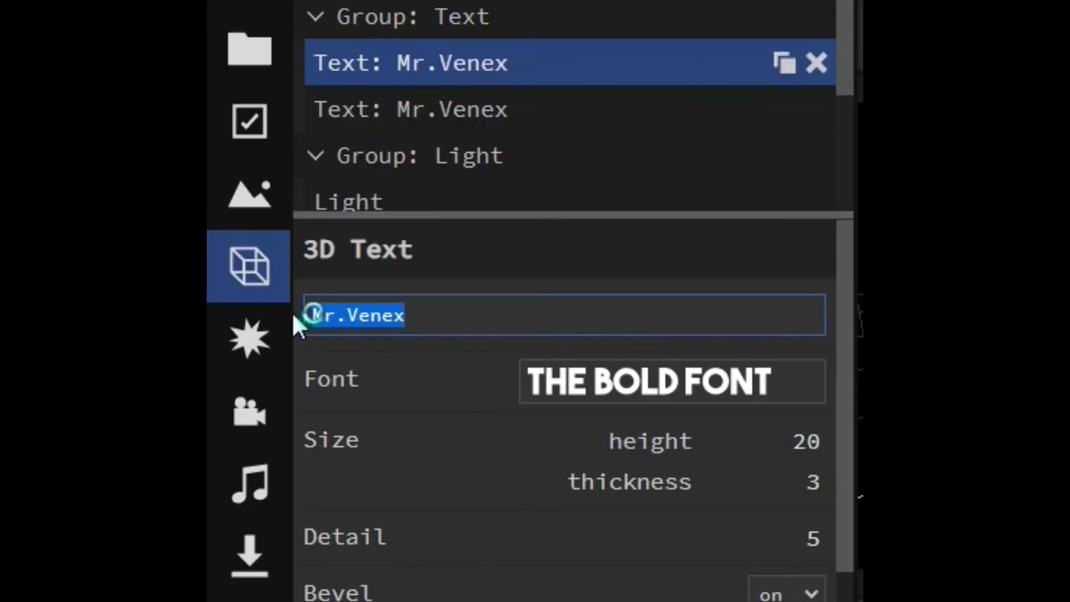
type("HK ")
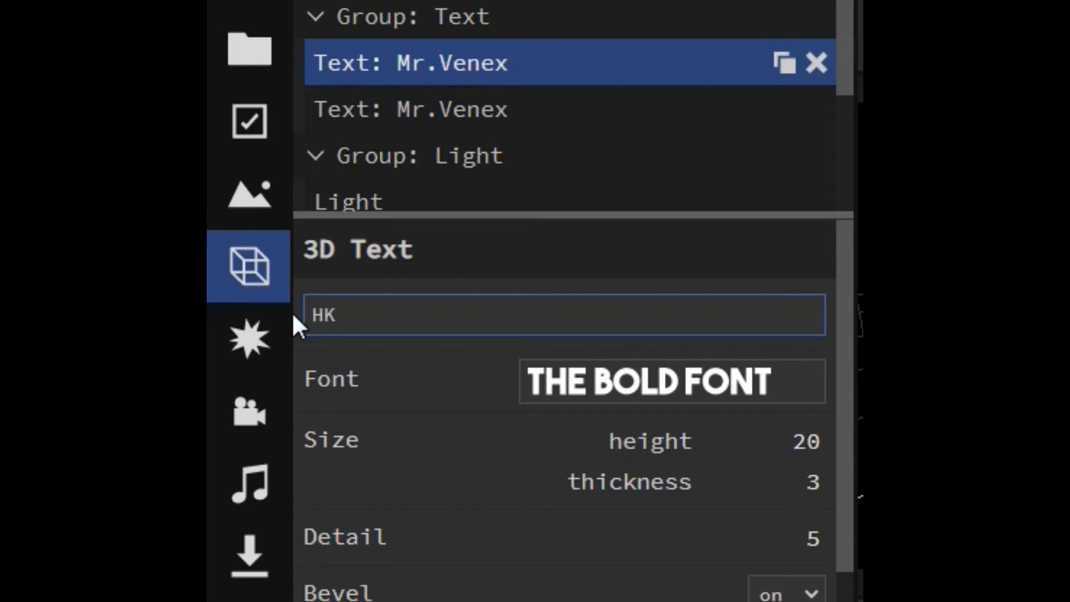
type("TUTORIALS")
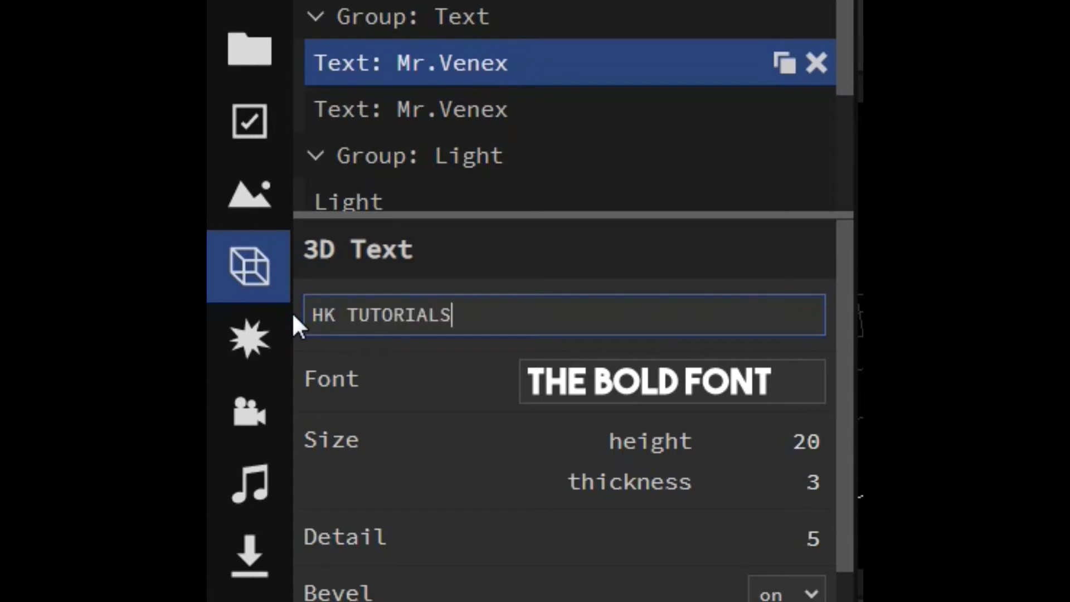
key("Return")
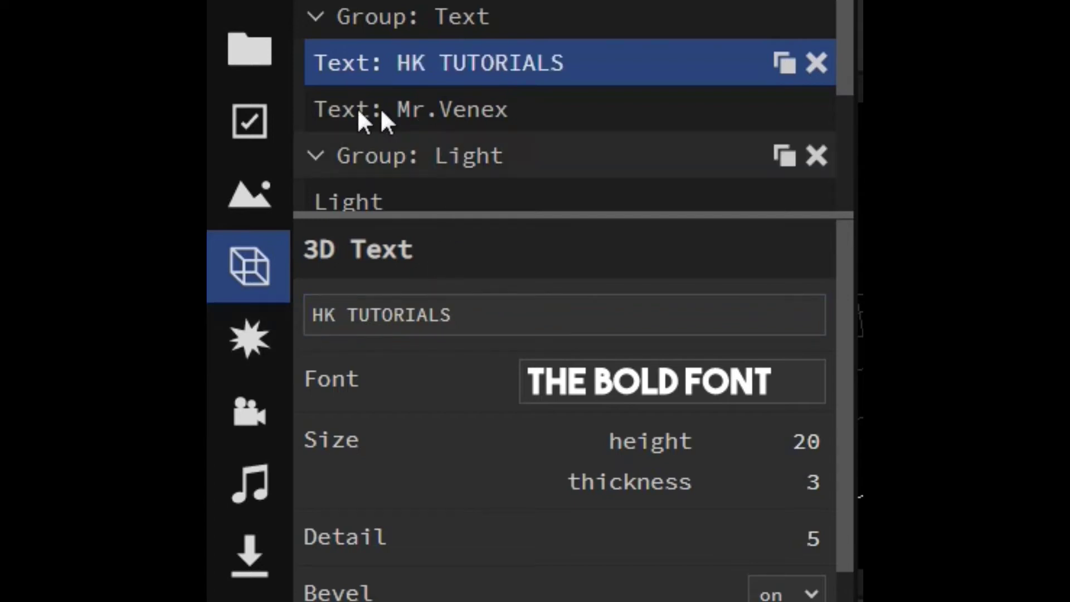
- Change the second 3D text object in the Text group to read "HK TUTORIALS" as well
left_click(448, 107)
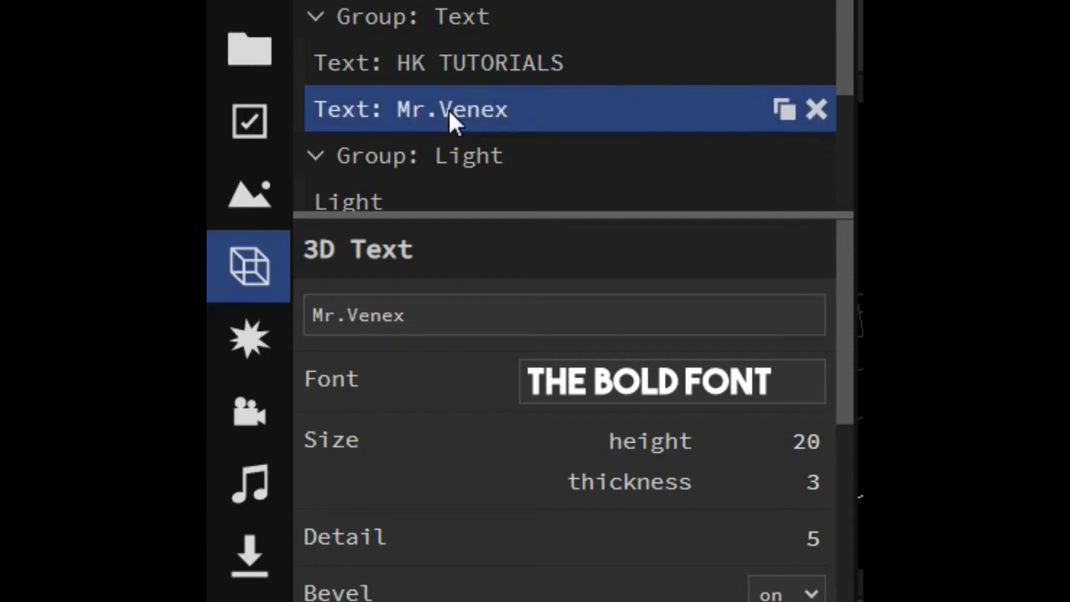
left_click(235, 315)
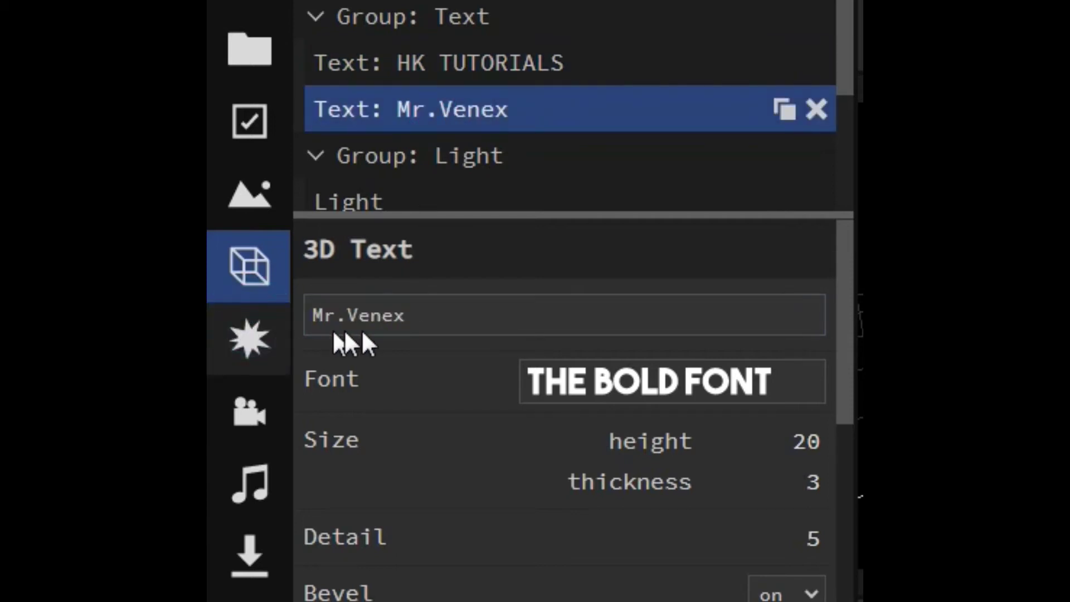
left_click(259, 272)
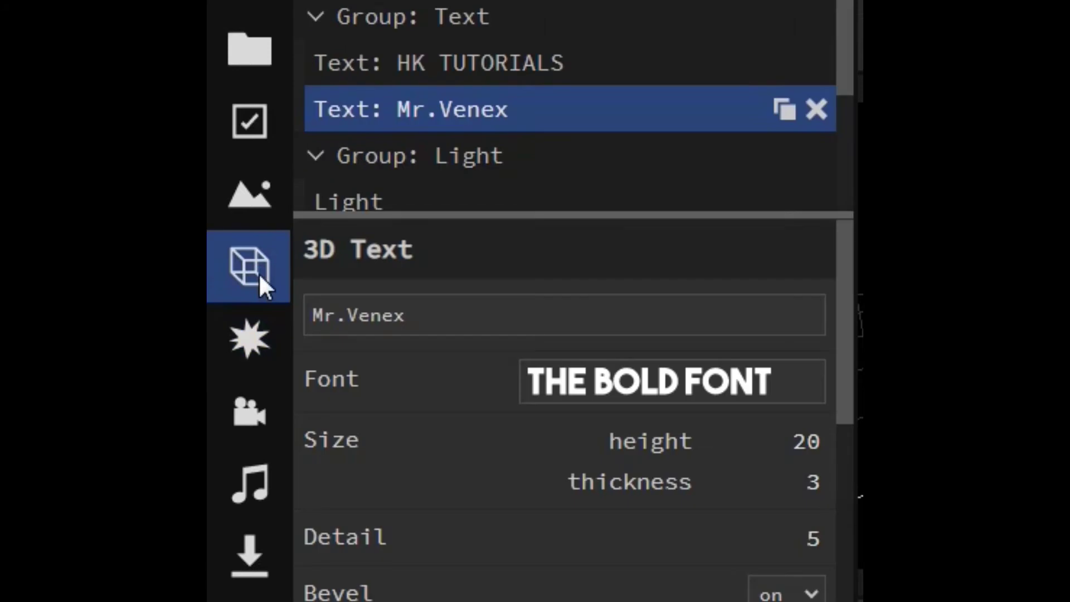
left_click(501, 117)
left_click(473, 99)
double_click(427, 308)
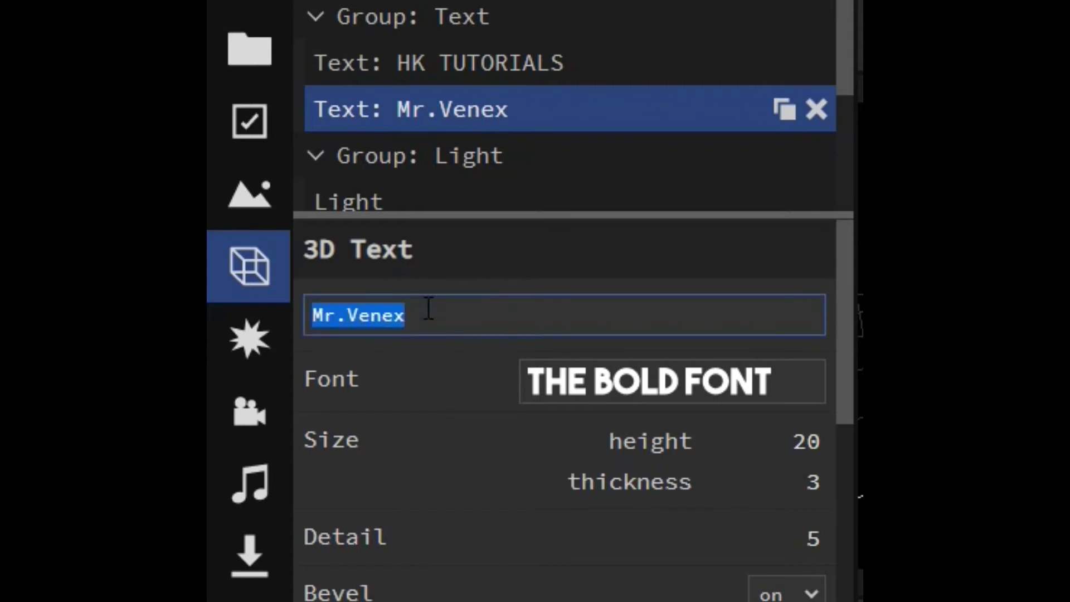
type("HK TUTORIALS")
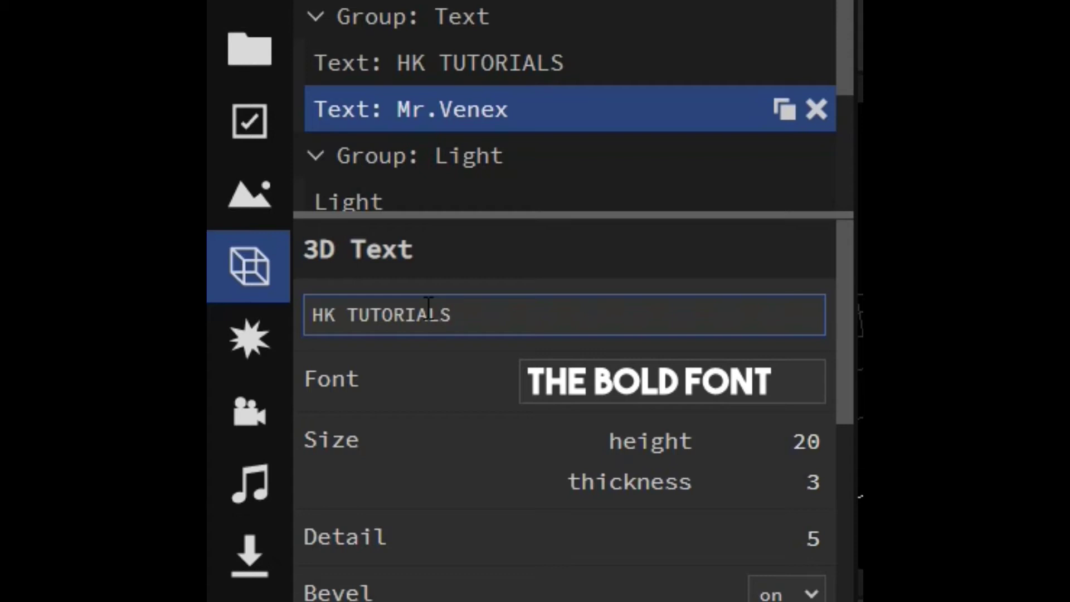
key("Return")
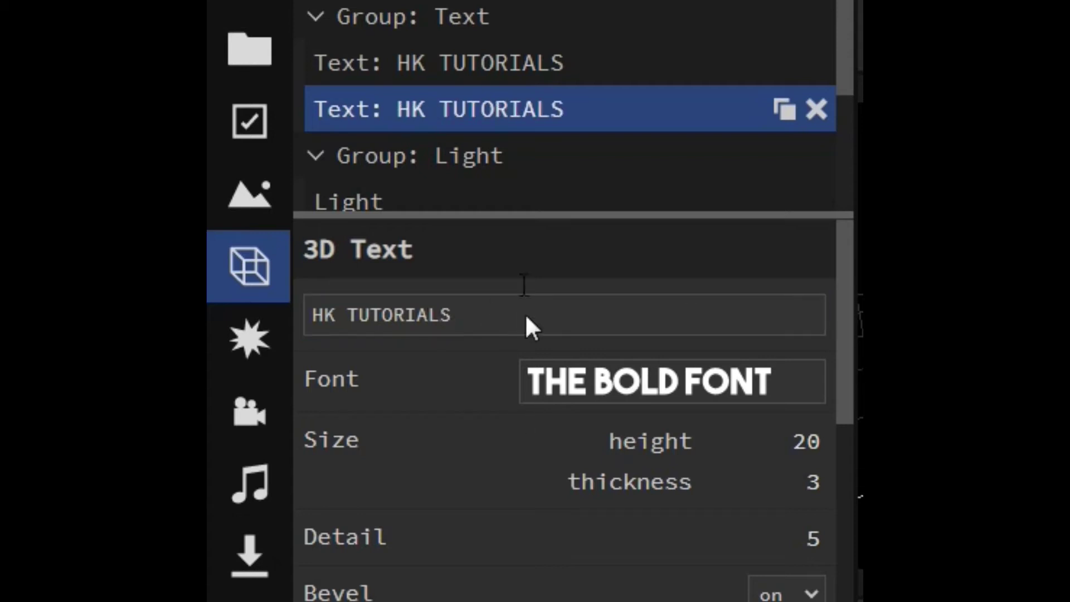
- Preview the edited animation and examine the 3D text in the scene from several angles and distances
scroll(568, 189, "down", 3)
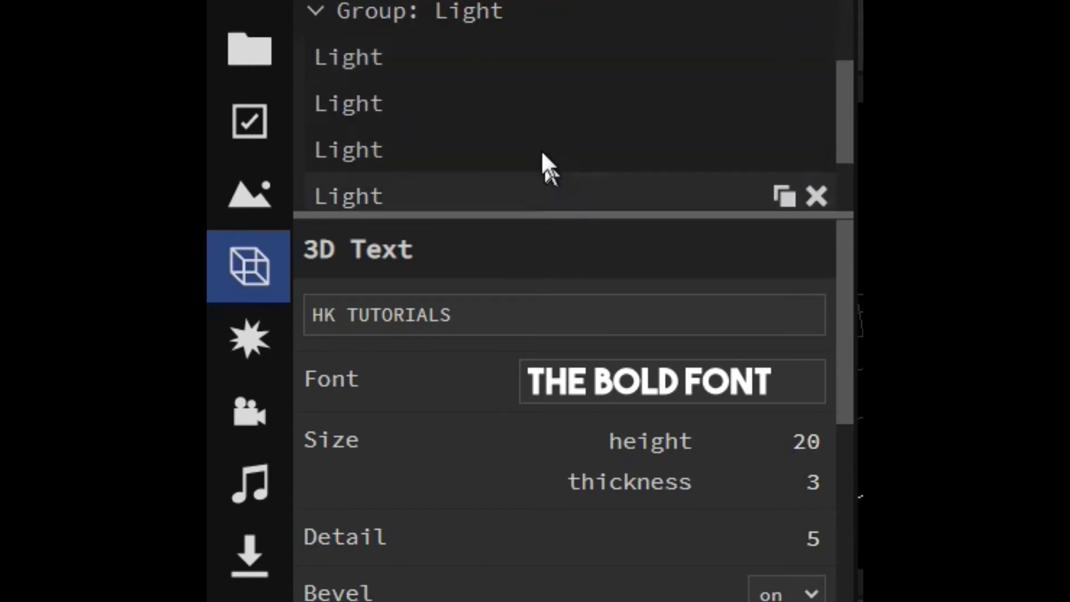
scroll(522, 89, "down", 1)
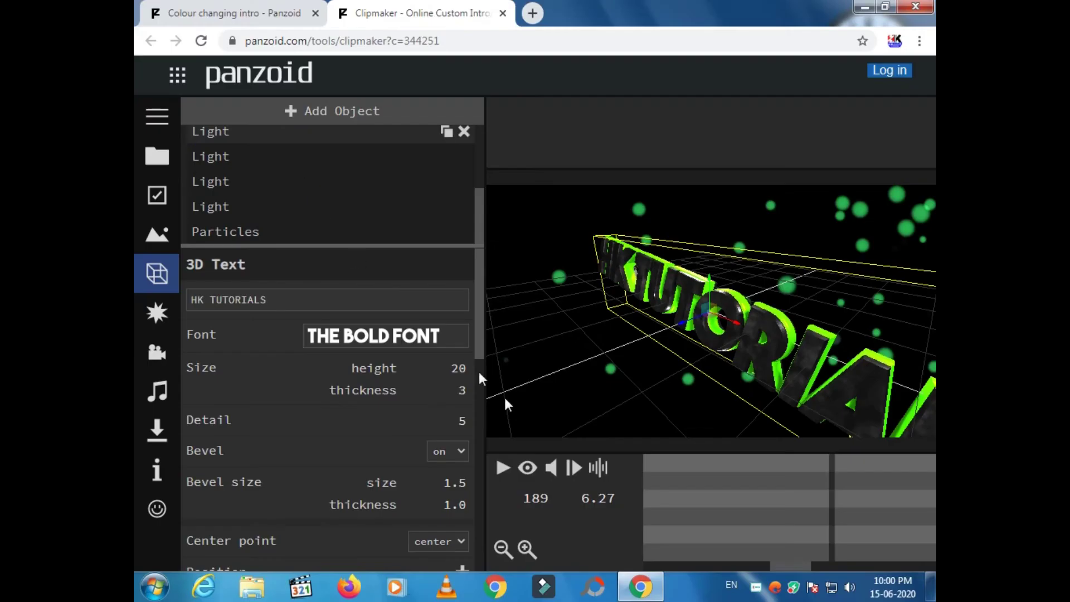
left_click(502, 469)
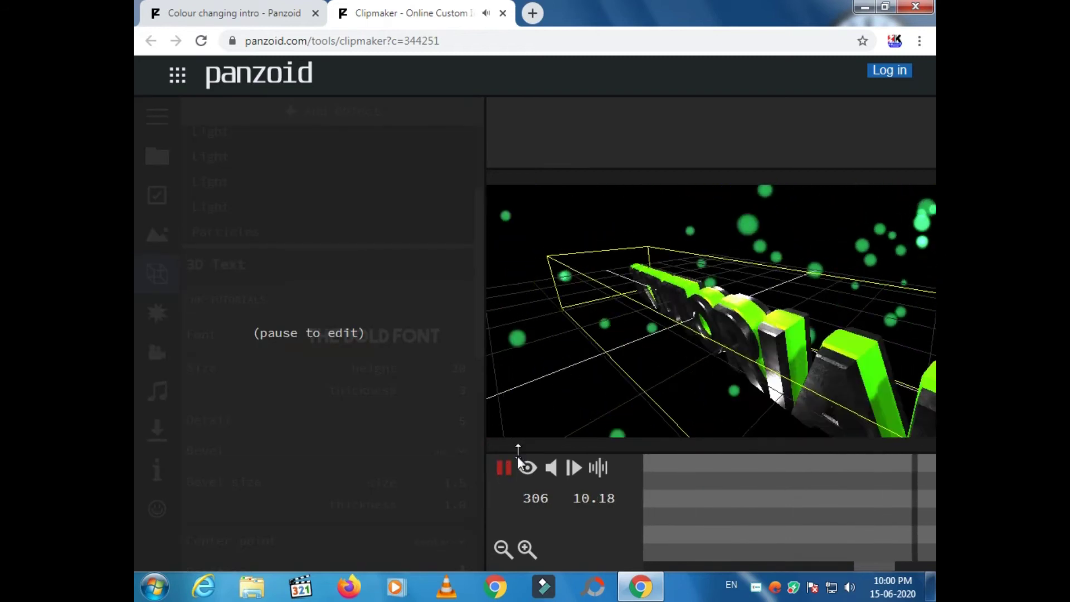
left_click(503, 470)
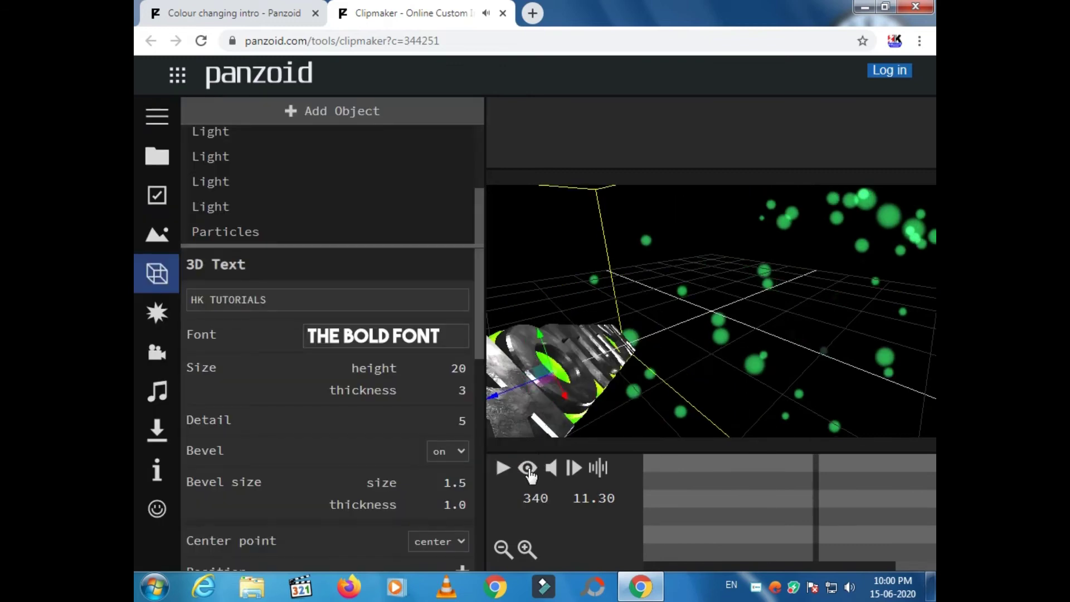
left_click_drag(611, 384, 637, 333)
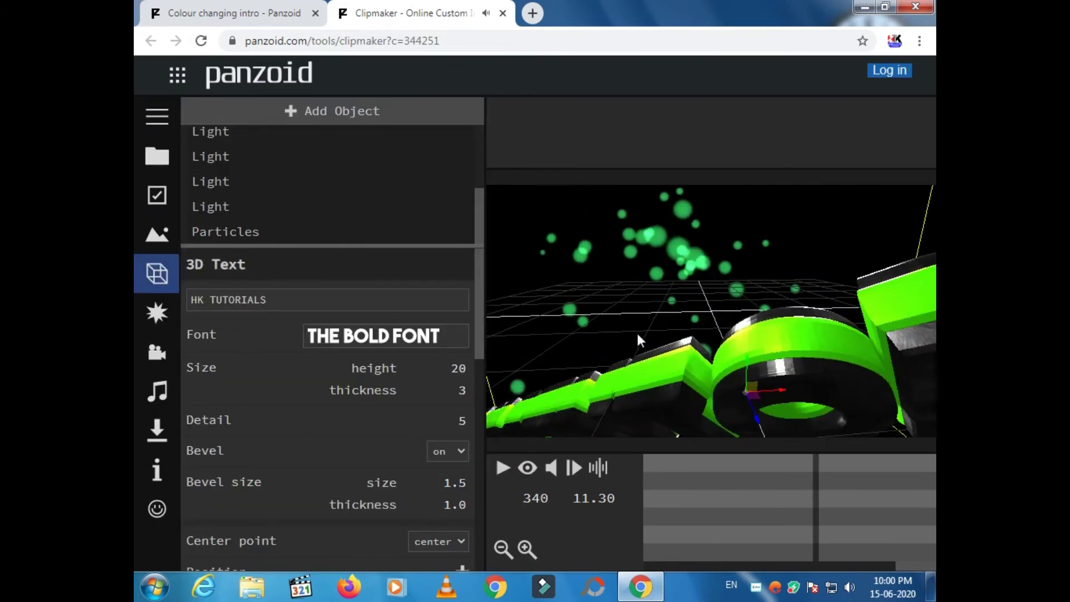
scroll(636, 332, "down", 5)
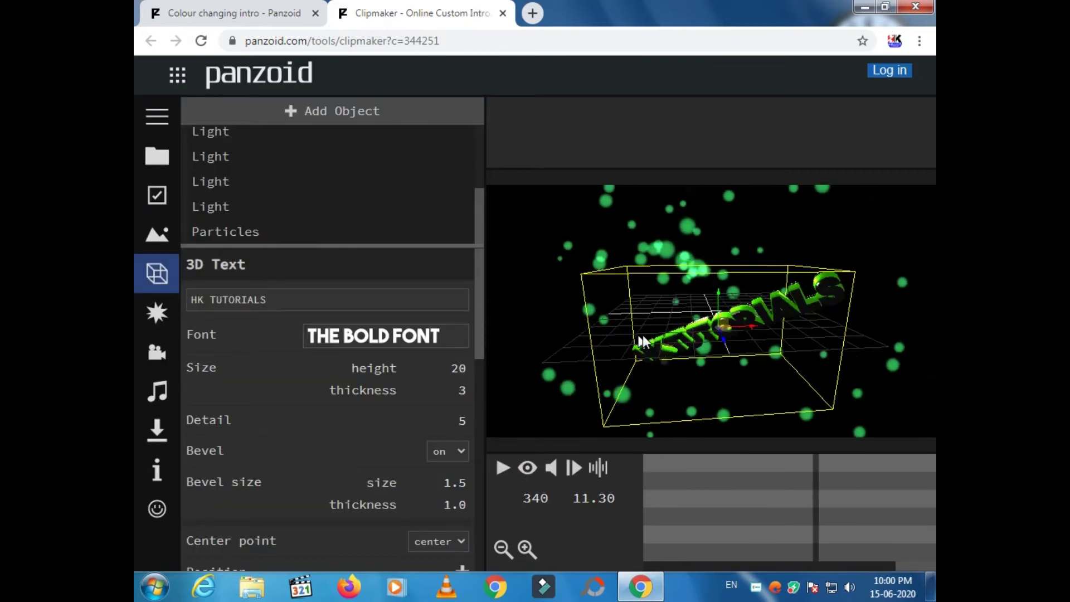
left_click_drag(701, 370, 725, 339)
scroll(725, 338, "up", 5)
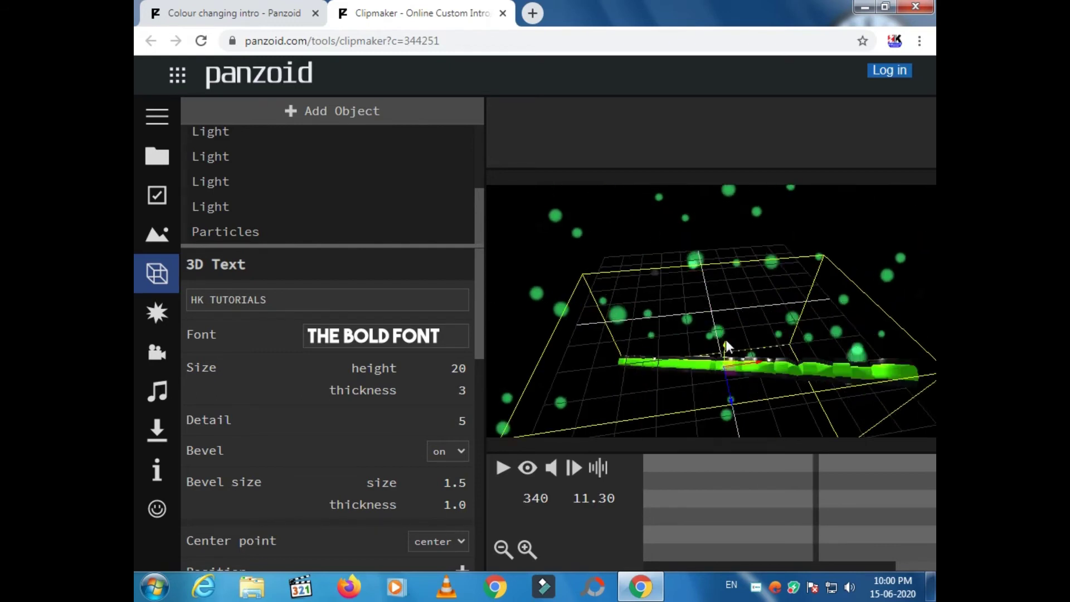
left_click_drag(716, 408, 671, 299)
scroll(705, 259, "down", 5)
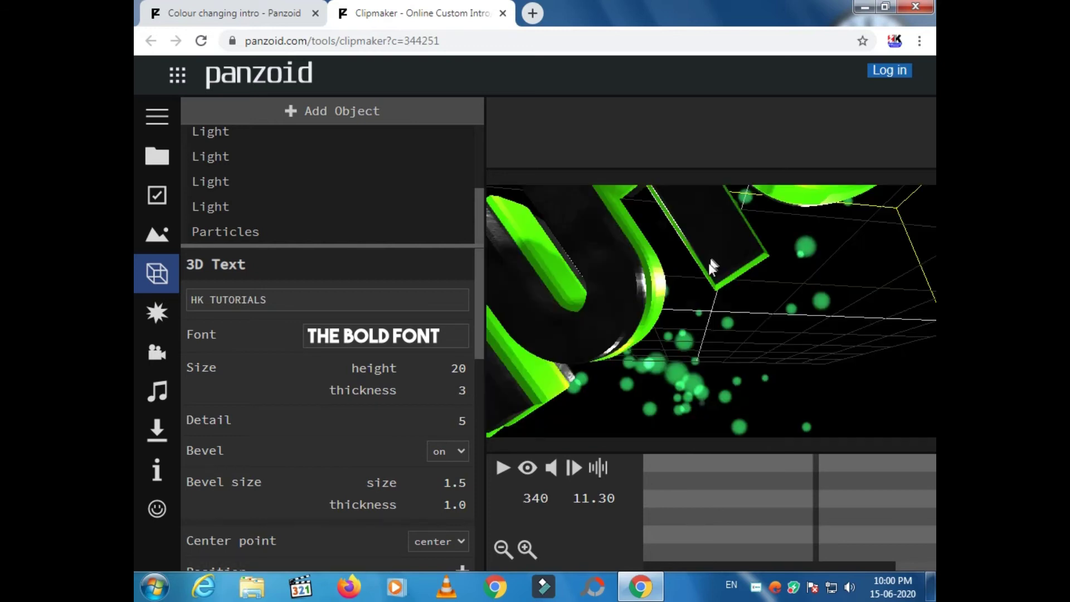
scroll(706, 266, "down", 3)
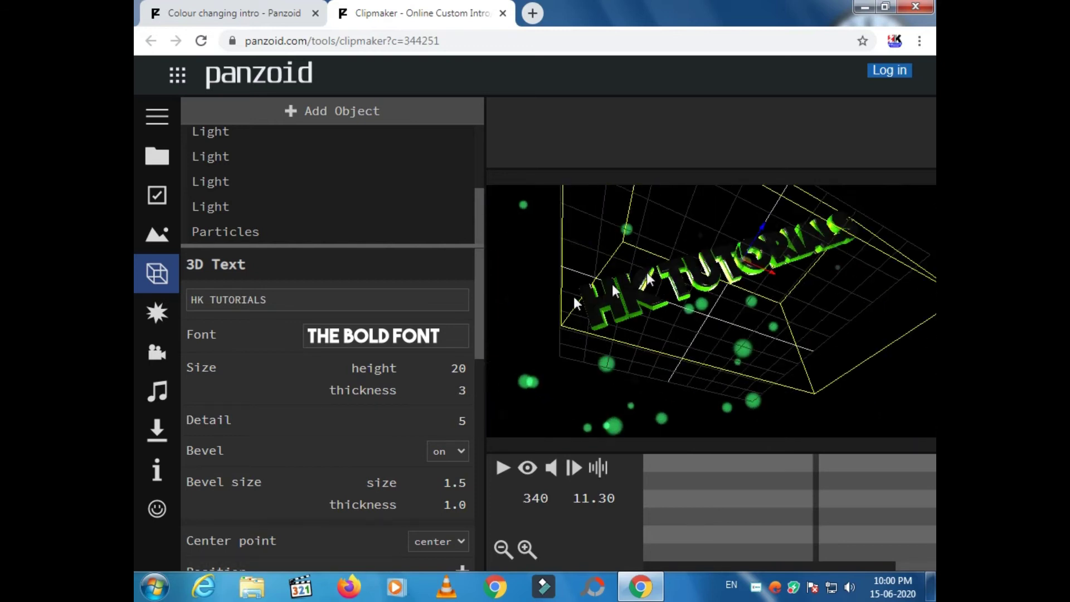
- Set the color of the last Light object, just above Particles, to red (#ff0000)
left_click(271, 206)
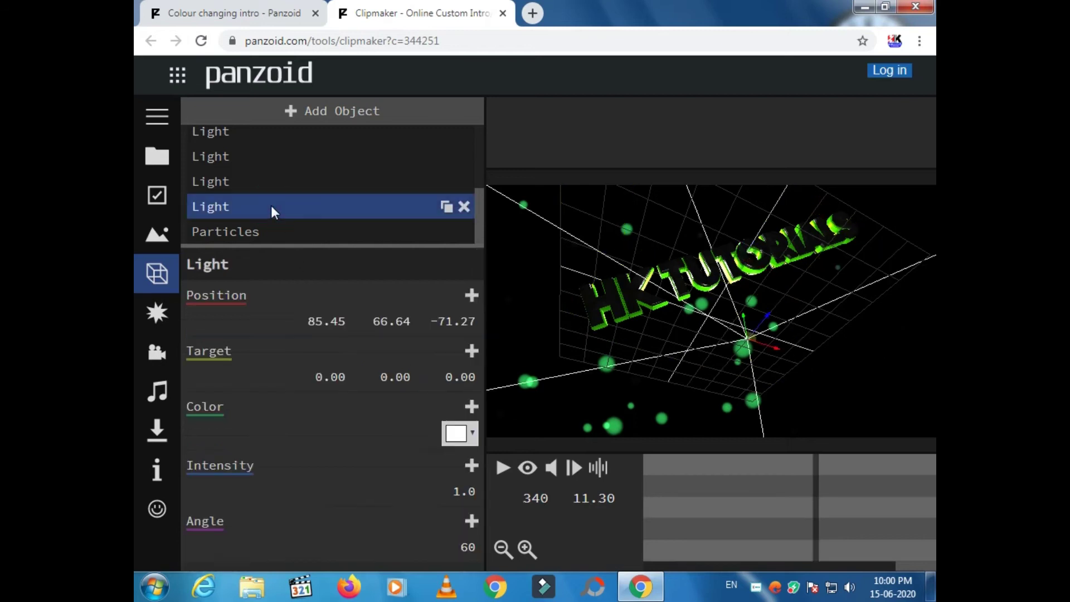
left_click(468, 437)
left_click_drag(700, 276, 719, 246)
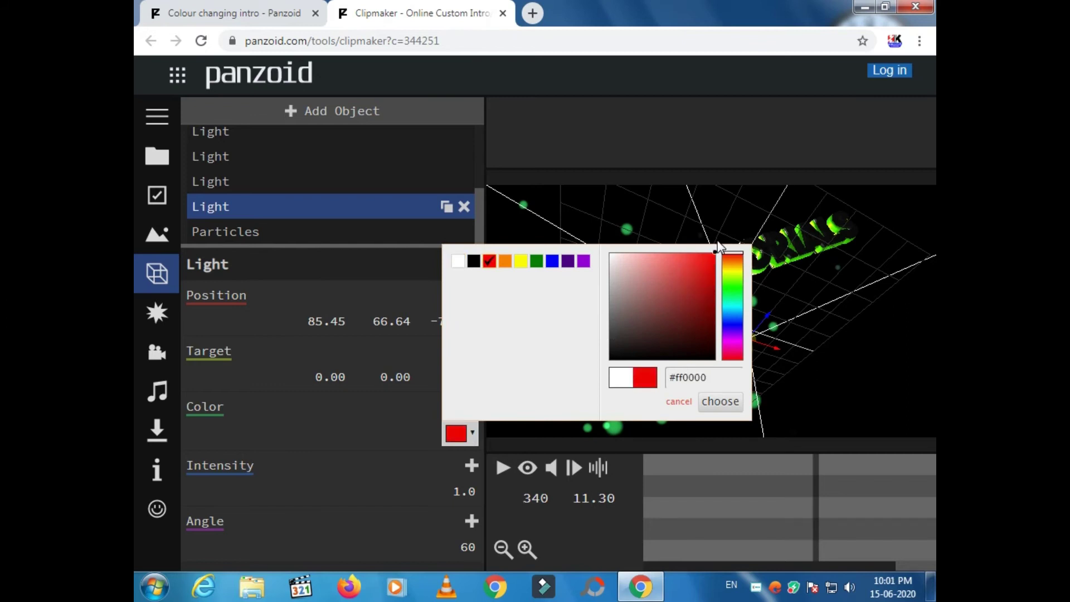
left_click(718, 401)
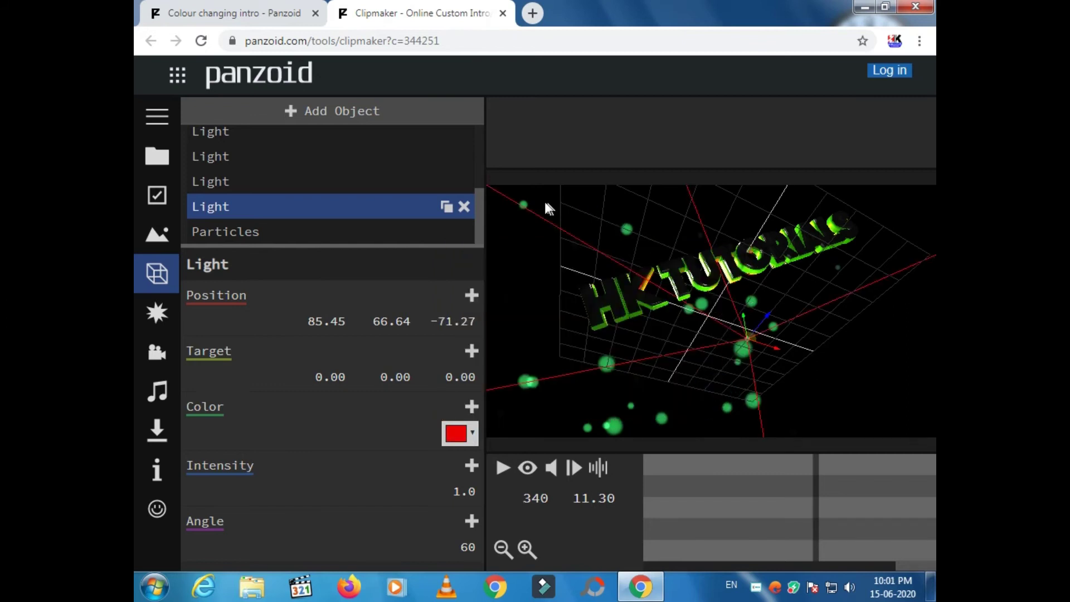
- Open the Particles object's settings and play the intro to check the animation, pausing it when done
left_click(334, 232)
left_click(501, 469)
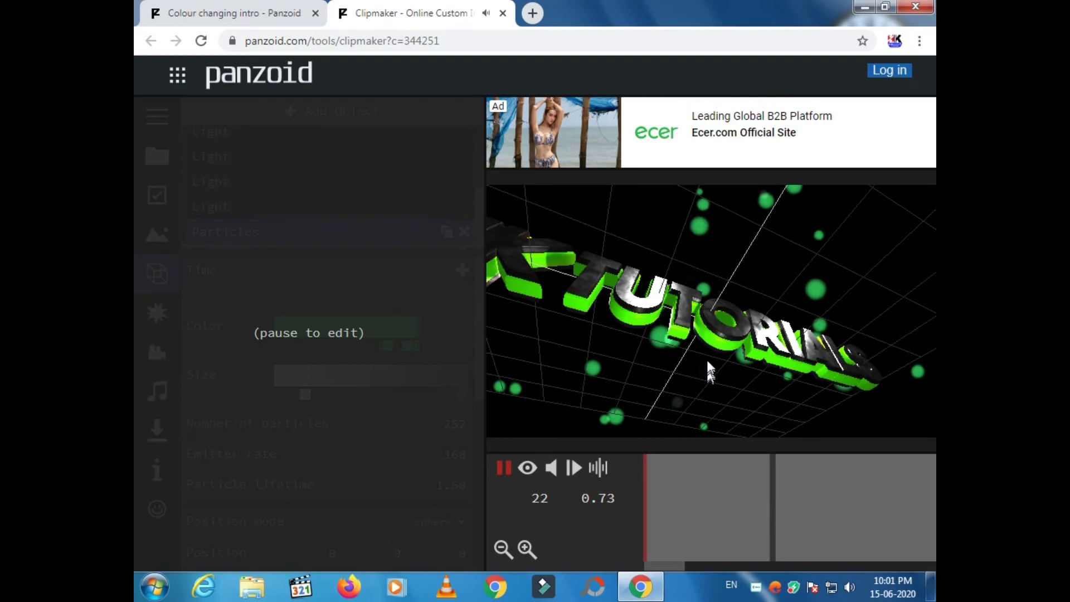
left_click(506, 475)
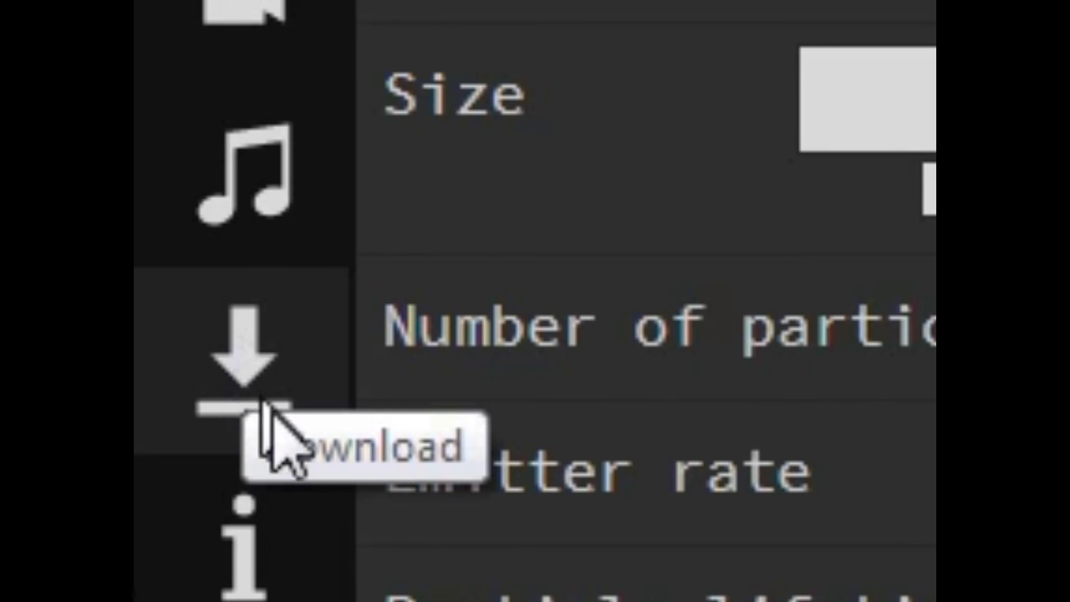
- Set the video download format to .webm (vp8/opus) and start rendering the video
left_click(231, 378)
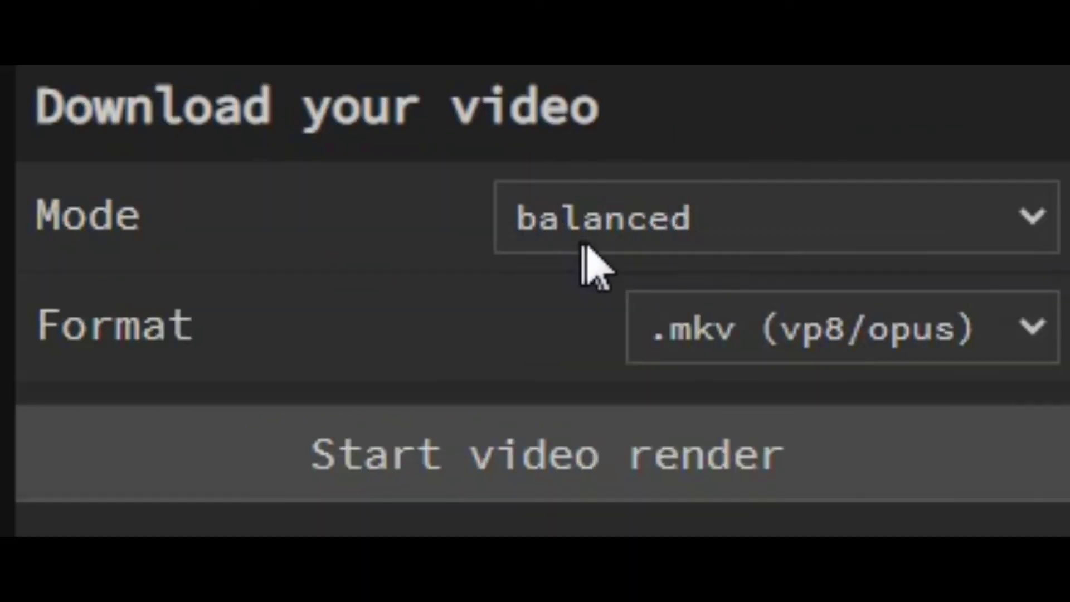
left_click(901, 335)
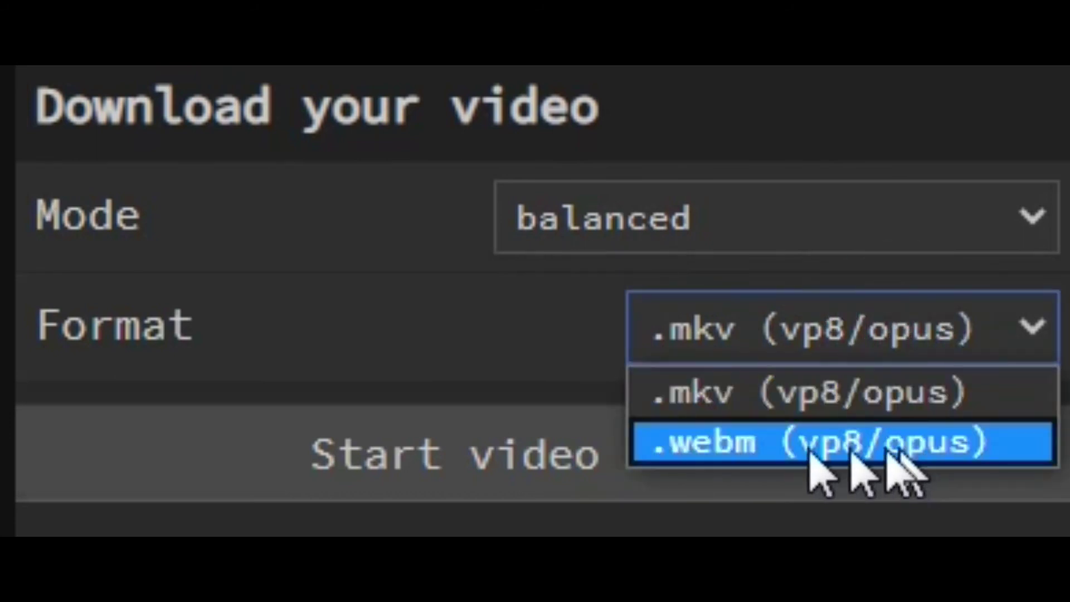
left_click(972, 443)
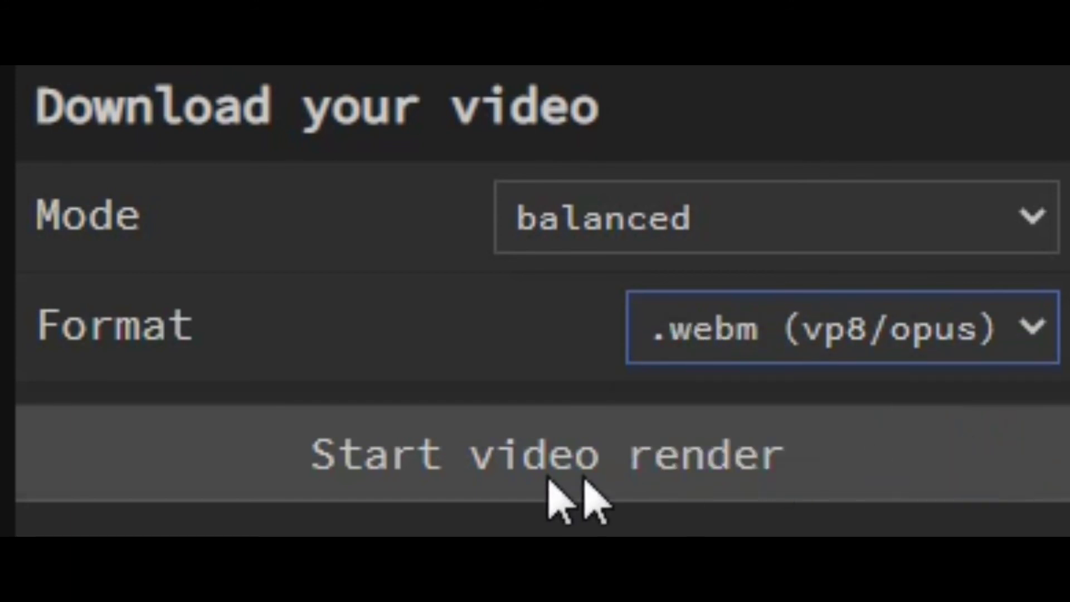
left_click(568, 467)
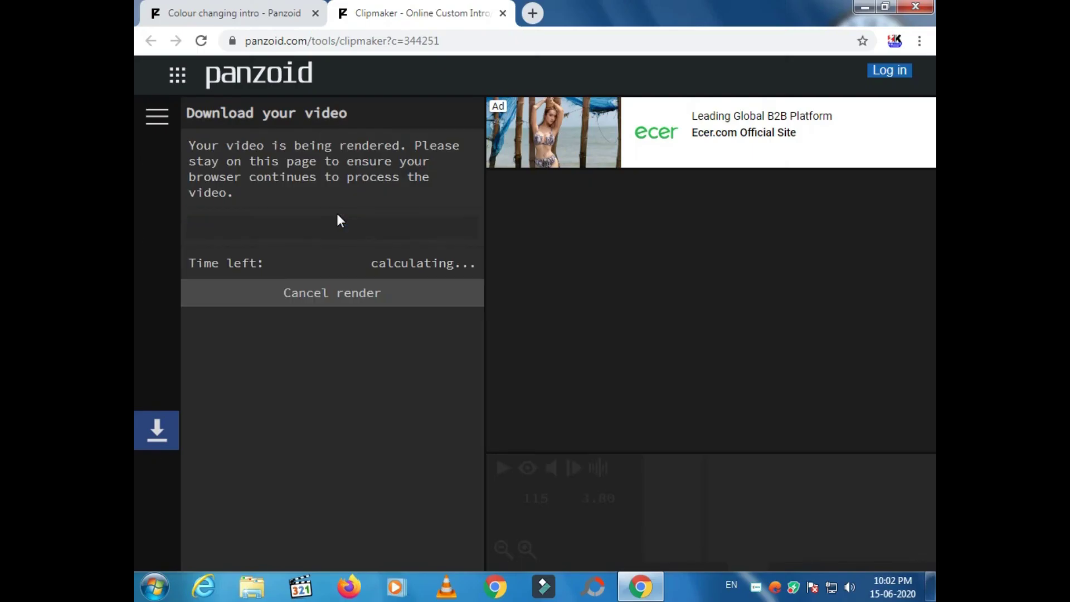